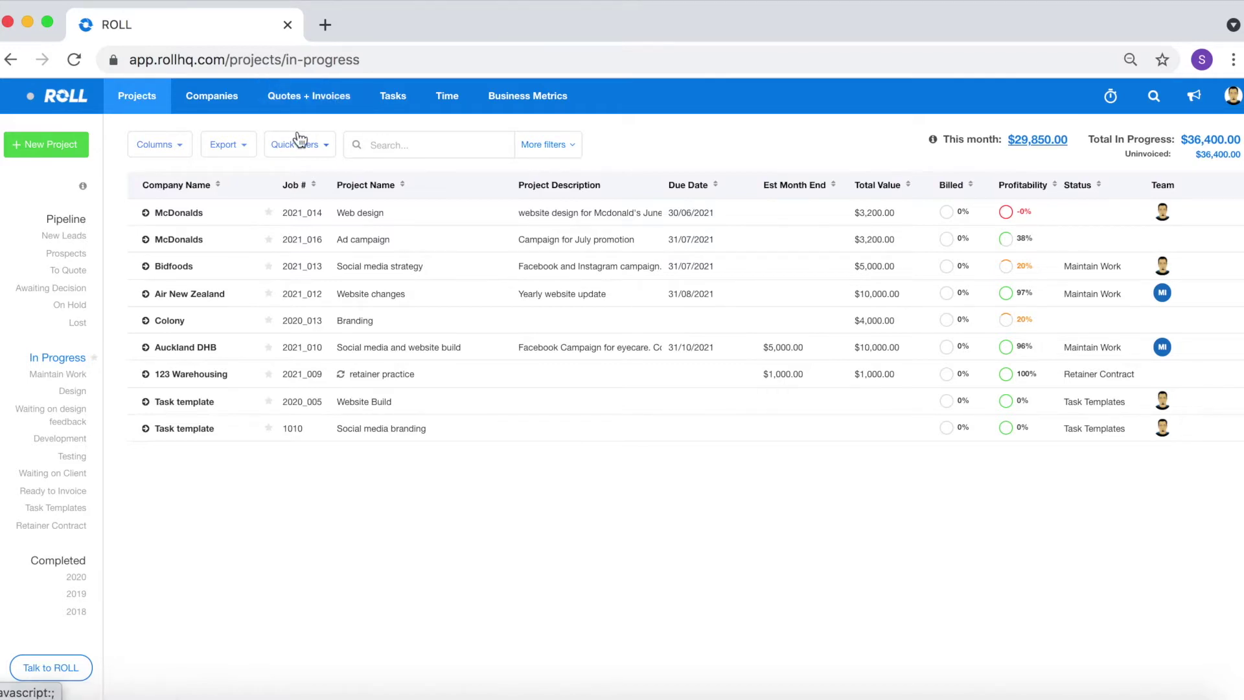
Start draft invoice INV-1283 with McDonalds as the client and Web design as the project.
{"action": "left_click", "coordinate": [309, 97]}
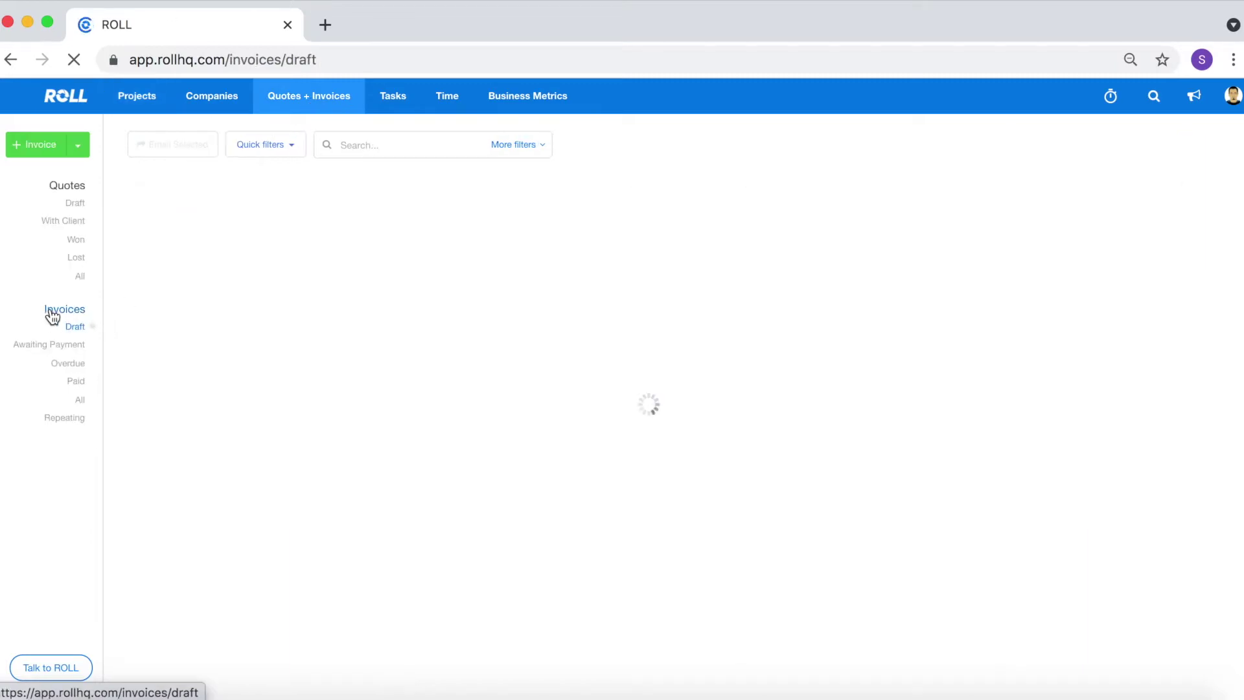
{"action": "left_click", "coordinate": [41, 153]}
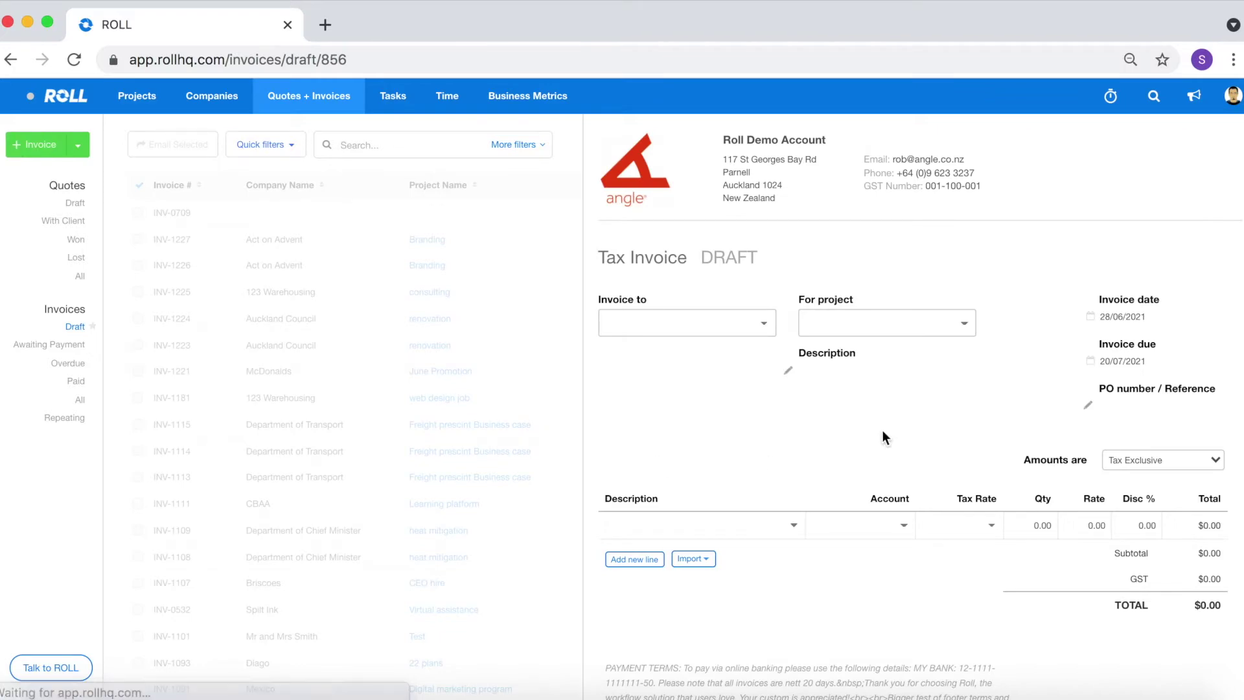
{"action": "left_click", "coordinate": [688, 324]}
{"action": "type", "text": "mcdona"}
{"action": "left_click", "coordinate": [690, 350]}
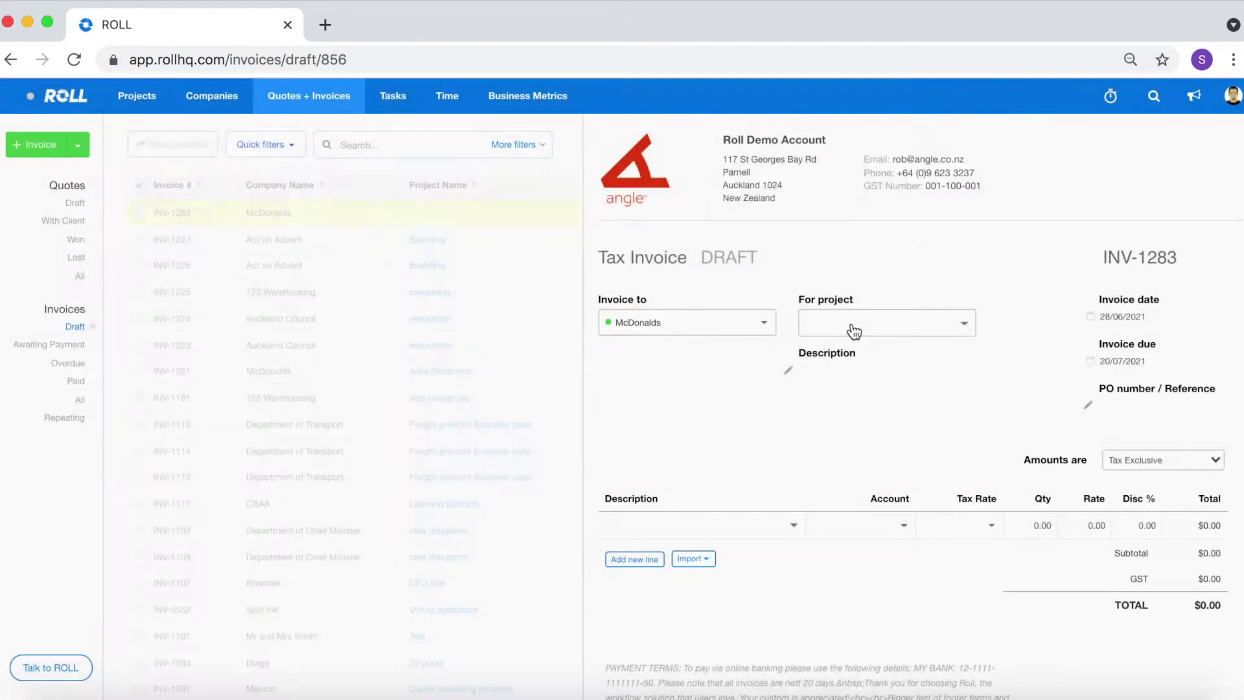
{"action": "left_click", "coordinate": [852, 324]}
{"action": "left_click", "coordinate": [835, 389]}
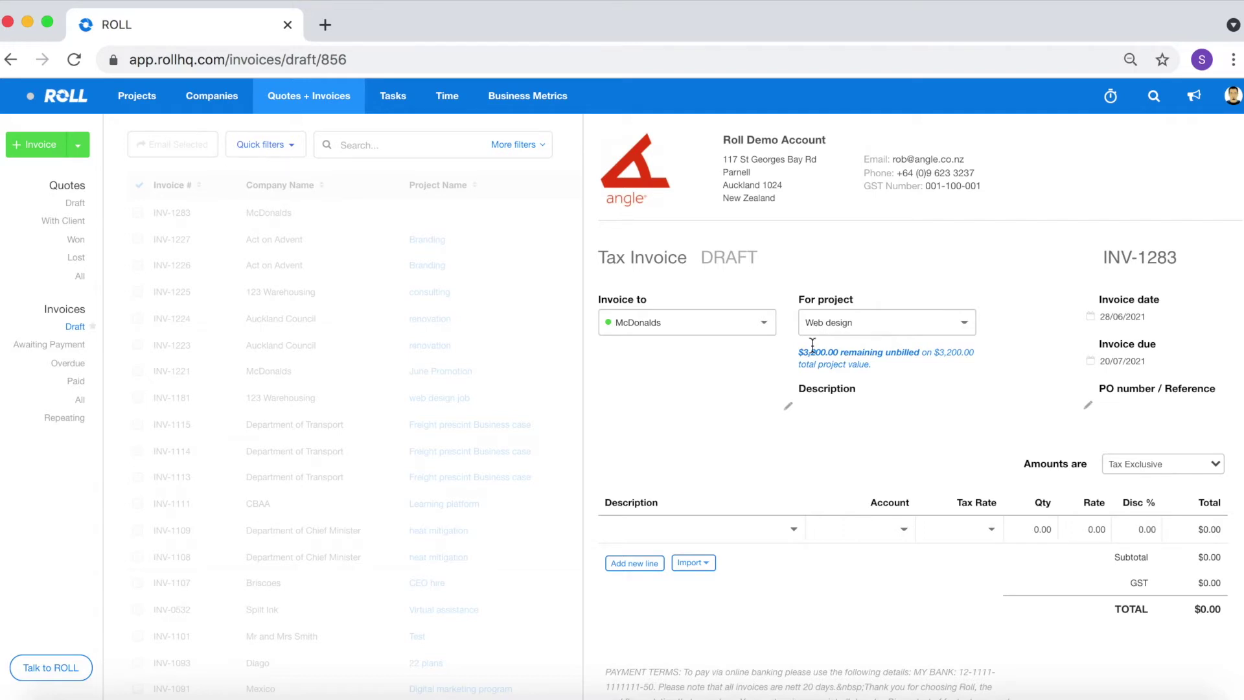
{"action": "scroll", "coordinate": [763, 430], "scroll_direction": "down", "scroll_amount": 1}
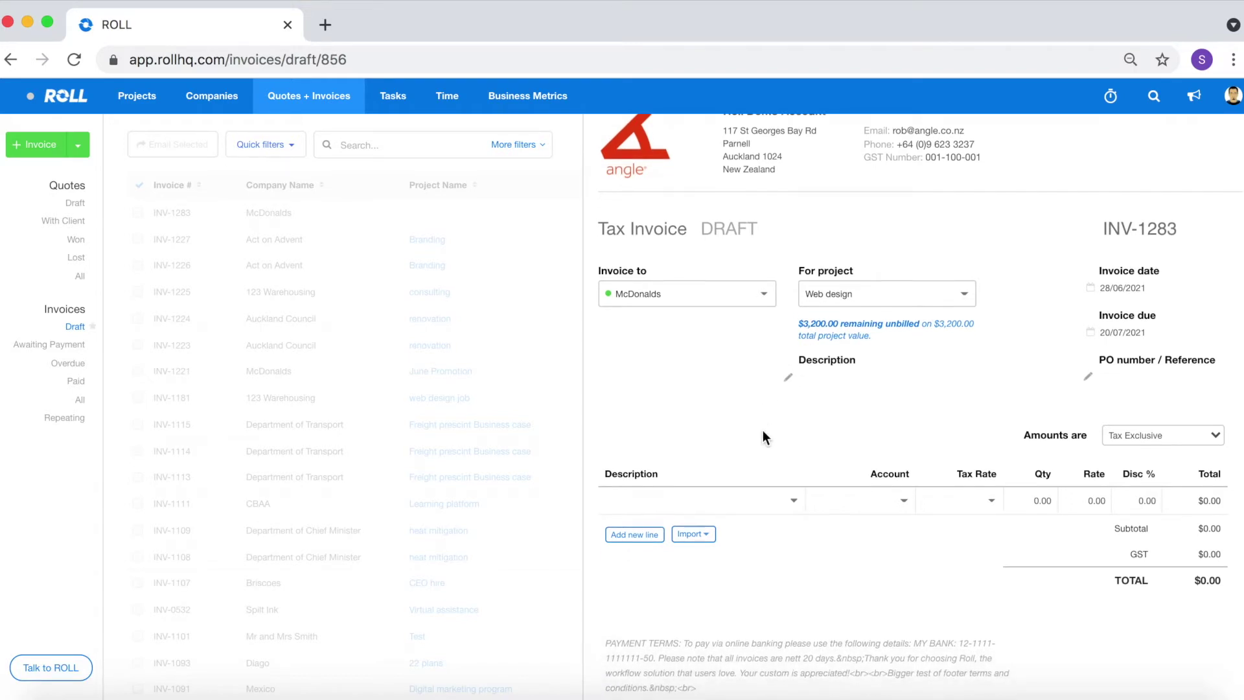
Import all four Web design time records onto INV-1283, totalling $3,685.75 including $480.75 GST.
{"action": "left_click", "coordinate": [700, 536]}
{"action": "left_click", "coordinate": [724, 557]}
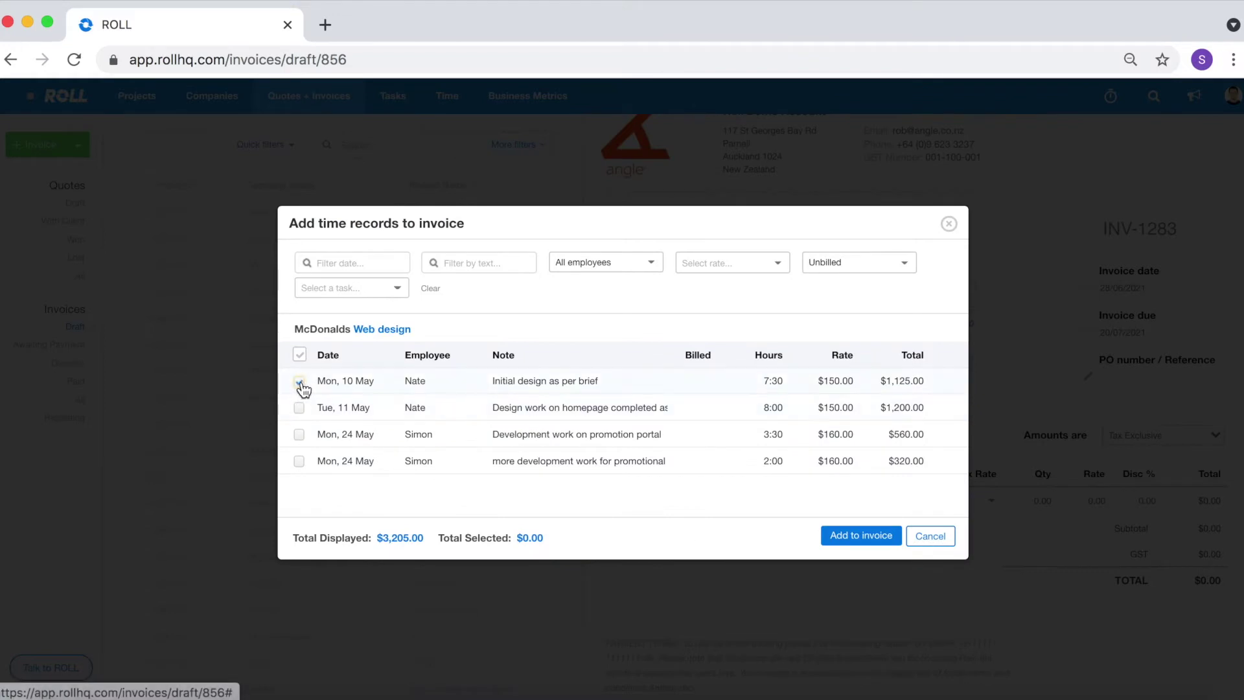
{"action": "left_click", "coordinate": [299, 382]}
{"action": "left_click", "coordinate": [299, 408]}
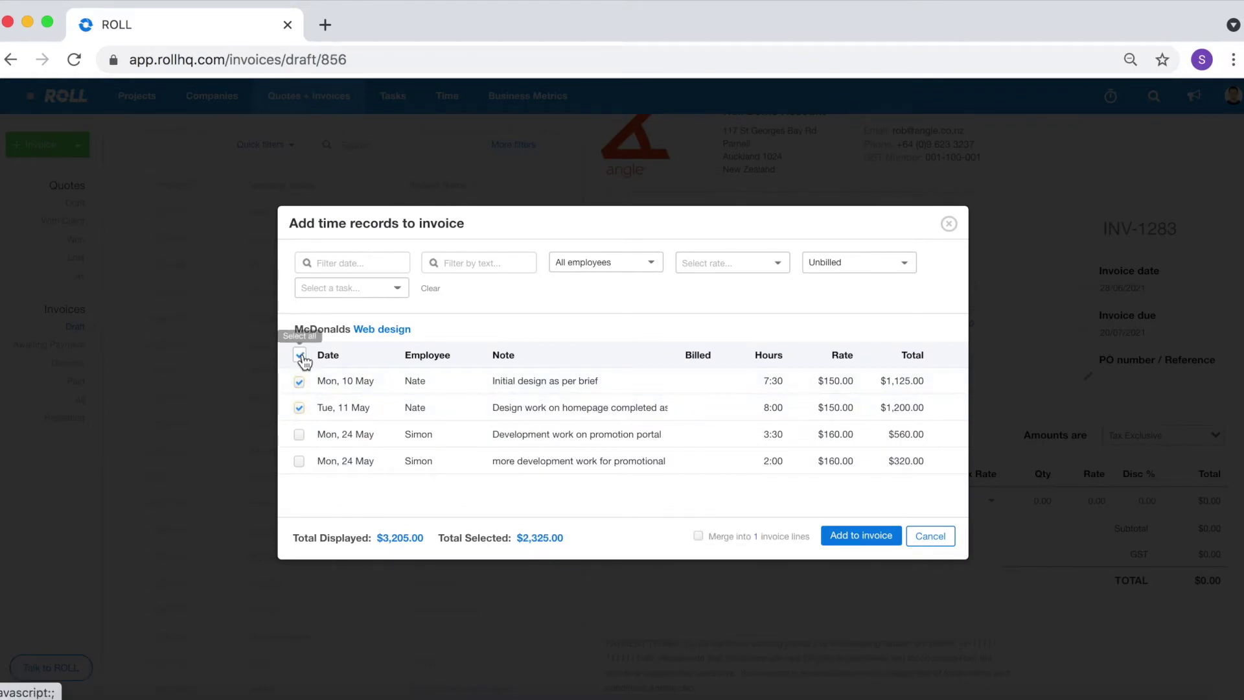
{"action": "left_click", "coordinate": [300, 356]}
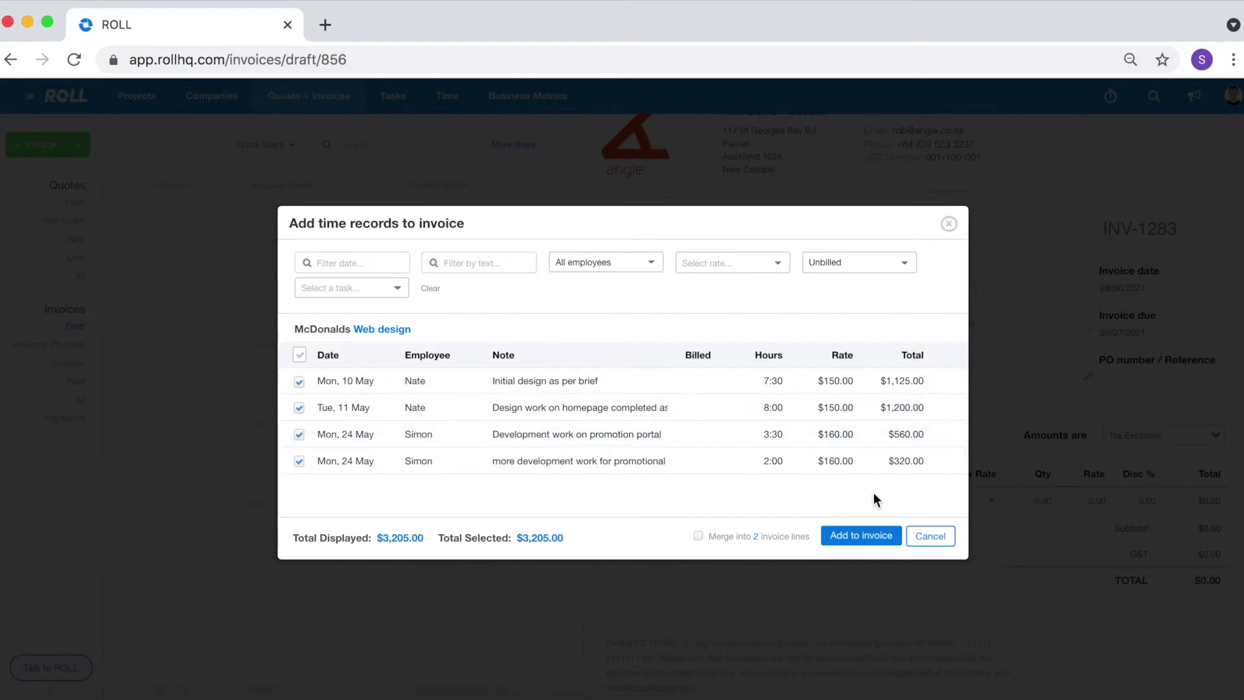
{"action": "left_click", "coordinate": [859, 539]}
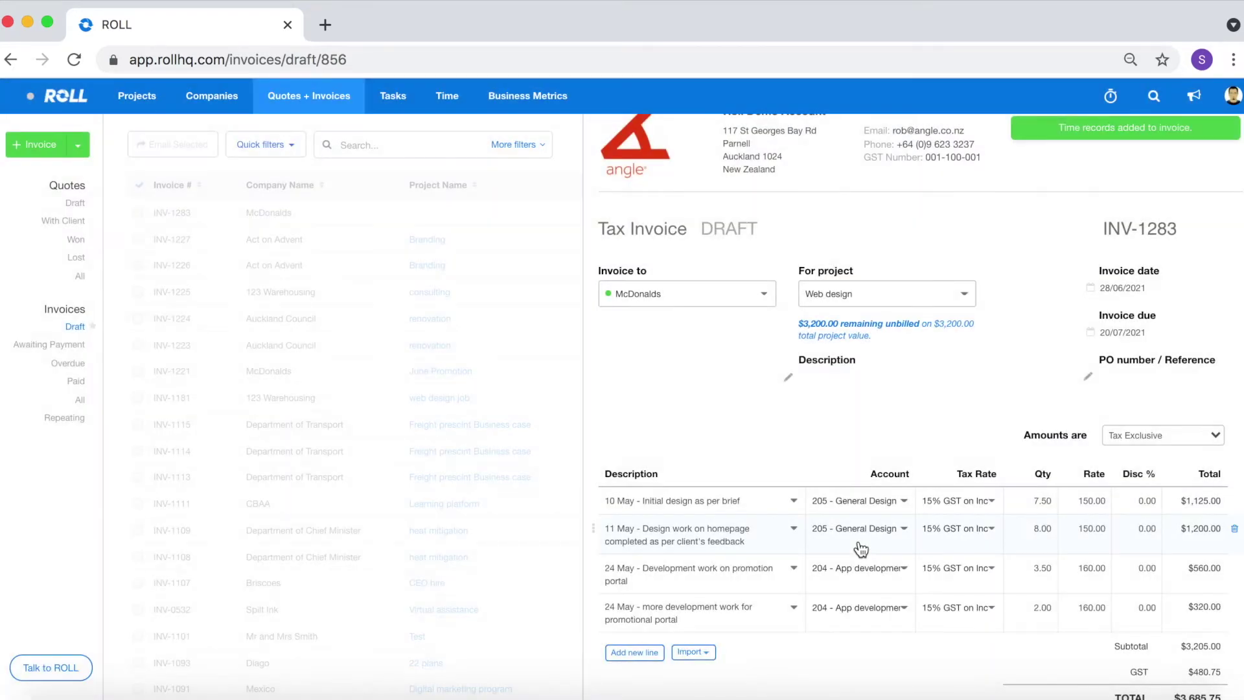
{"action": "scroll", "coordinate": [861, 549], "scroll_direction": "down", "scroll_amount": 1}
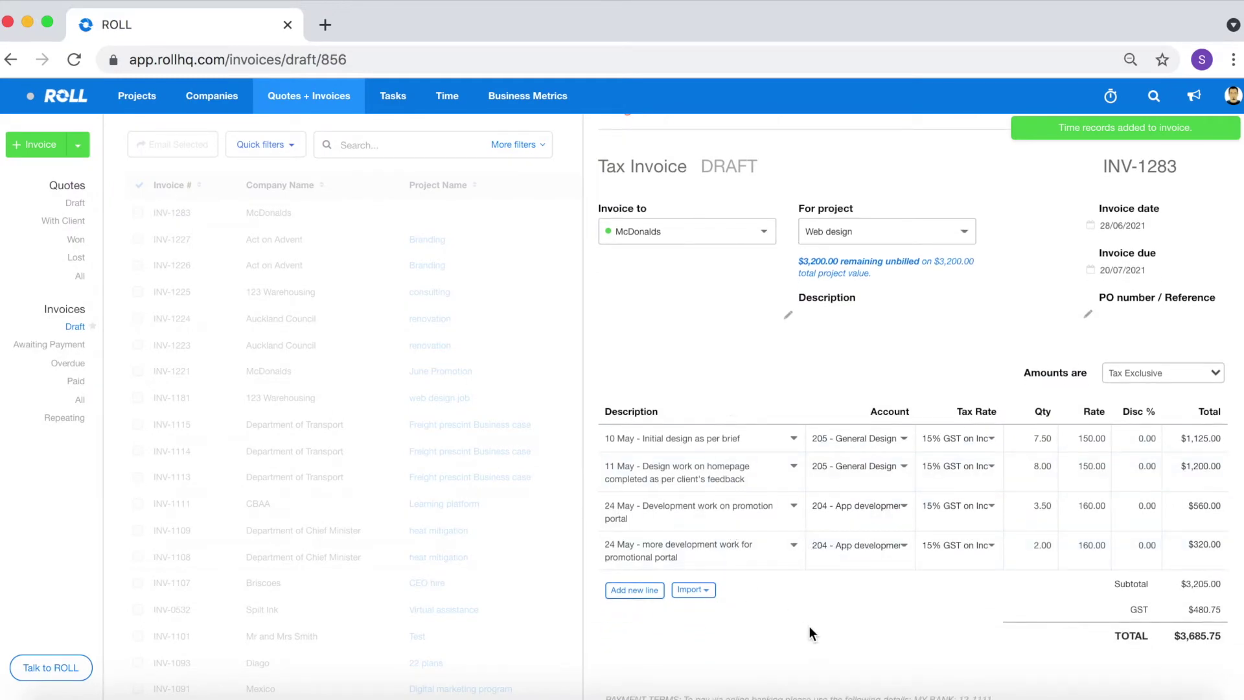
{"action": "scroll", "coordinate": [810, 632], "scroll_direction": "down", "scroll_amount": 1}
{"action": "scroll", "coordinate": [810, 625], "scroll_direction": "down", "scroll_amount": 2}
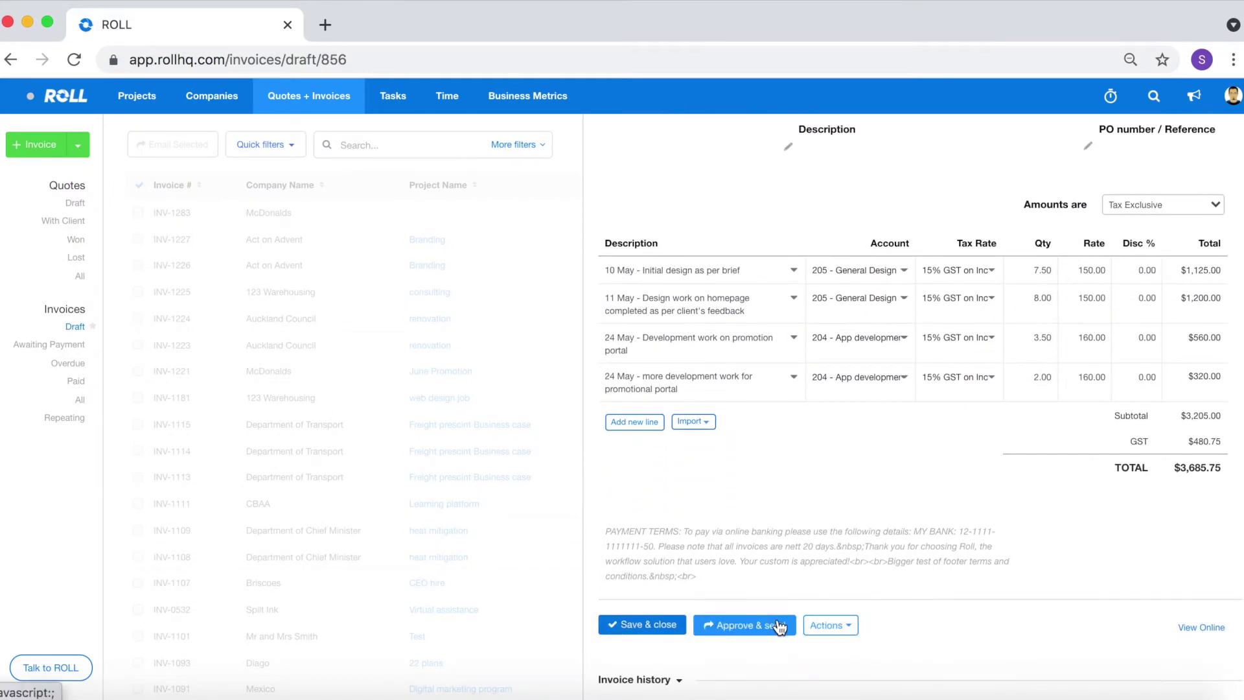
Approve INV-1283 and send its email with a second McDonalds contact added as a recipient.
{"action": "left_click", "coordinate": [777, 623]}
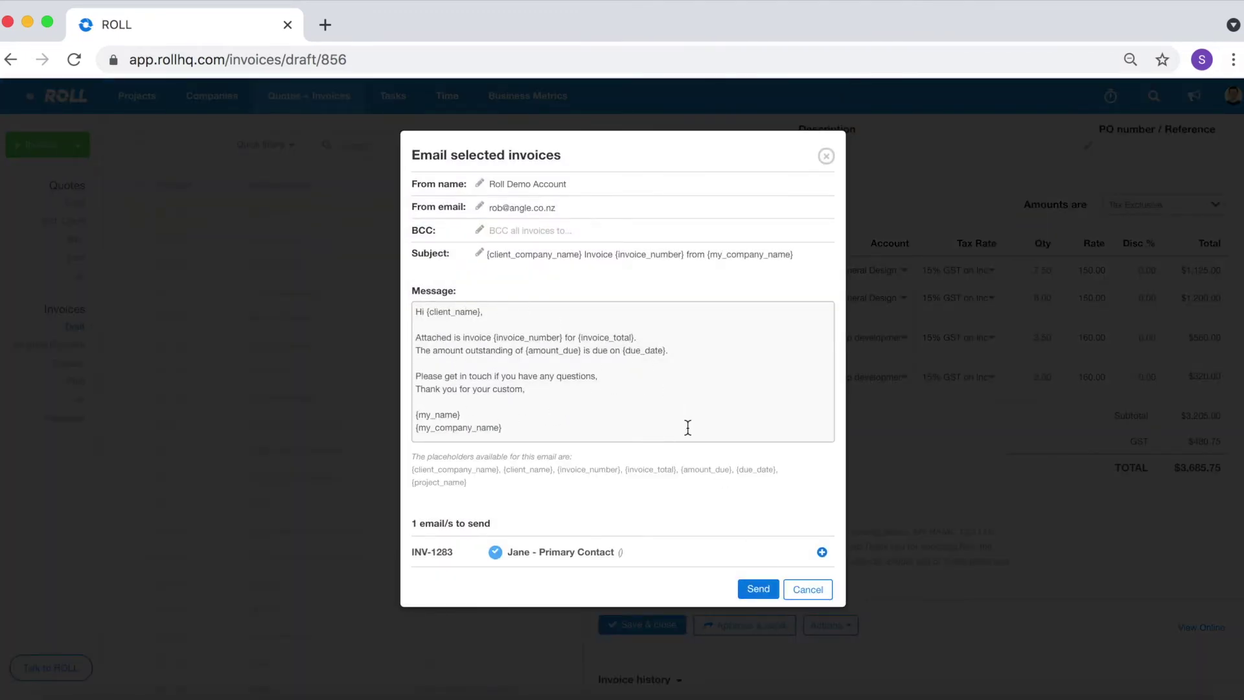
{"action": "left_click", "coordinate": [821, 551]}
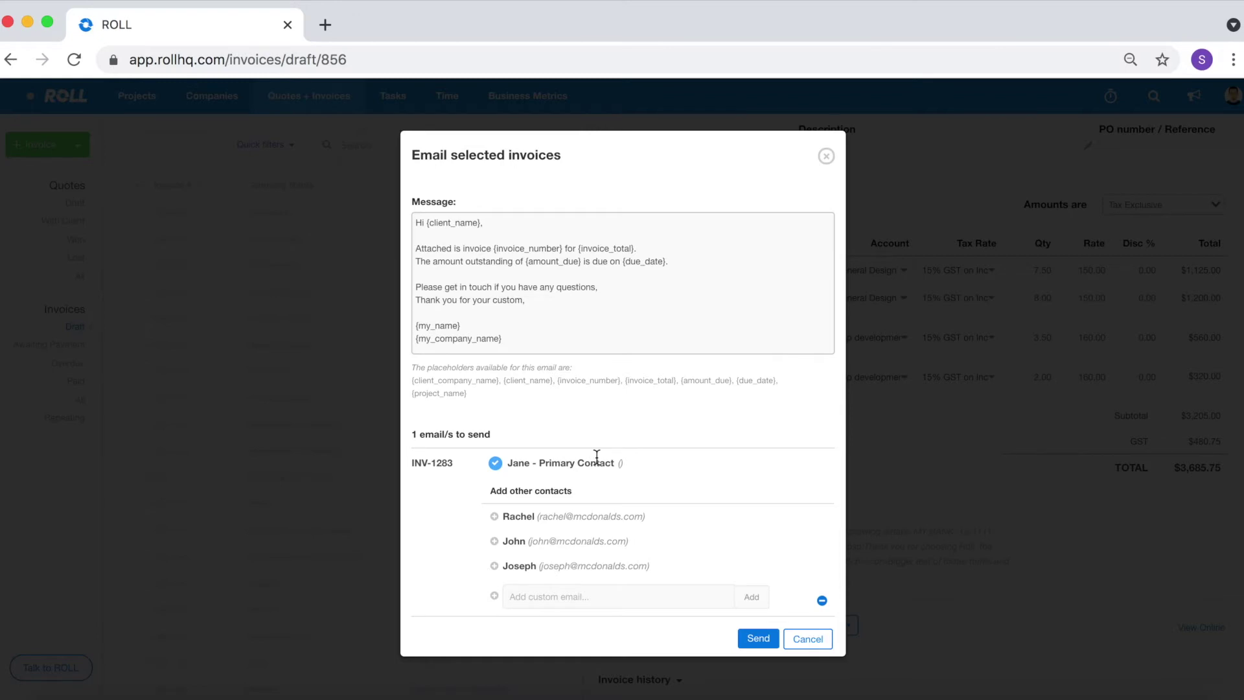
{"action": "left_click", "coordinate": [497, 516]}
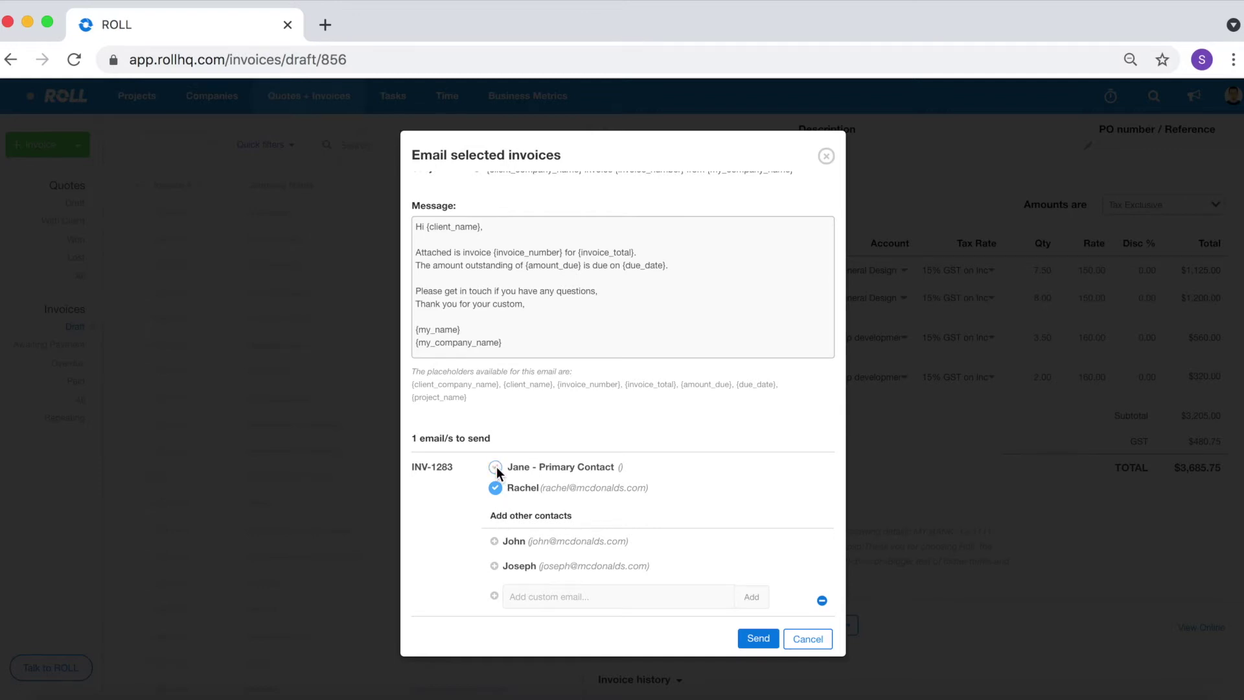
{"action": "left_click", "coordinate": [577, 599]}
{"action": "type", "text": "jo"}
{"action": "key", "text": "BackSpace"}
{"action": "key", "text": "BackSpace"}
{"action": "key", "text": "BackSpace"}
{"action": "key", "text": "BackSpace"}
{"action": "key", "text": "BackSpace"}
{"action": "key", "text": "BackSpace"}
{"action": "key", "text": "BackSpace"}
{"action": "key", "text": "BackSpace"}
{"action": "key", "text": "BackSpace"}
{"action": "left_click", "coordinate": [807, 639]}
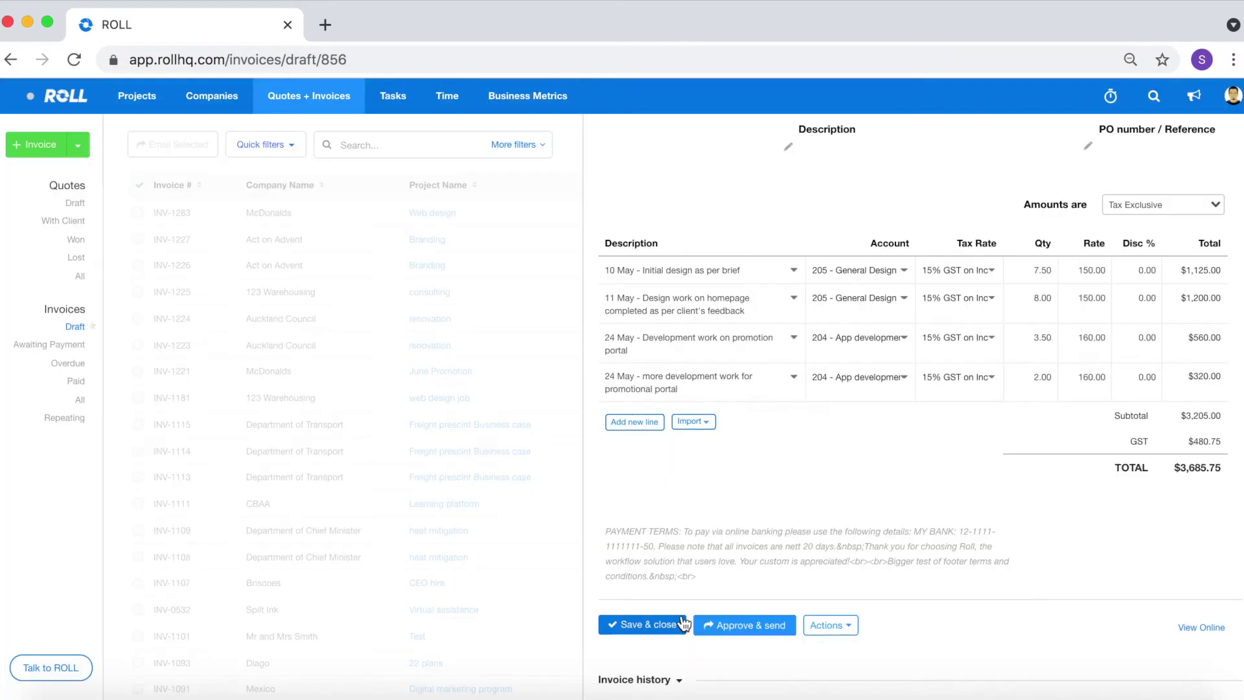
From the Ad campaign project's invoices, create a new empty McDonalds invoice with $3,200.00 unbilled.
{"action": "left_click", "coordinate": [153, 107]}
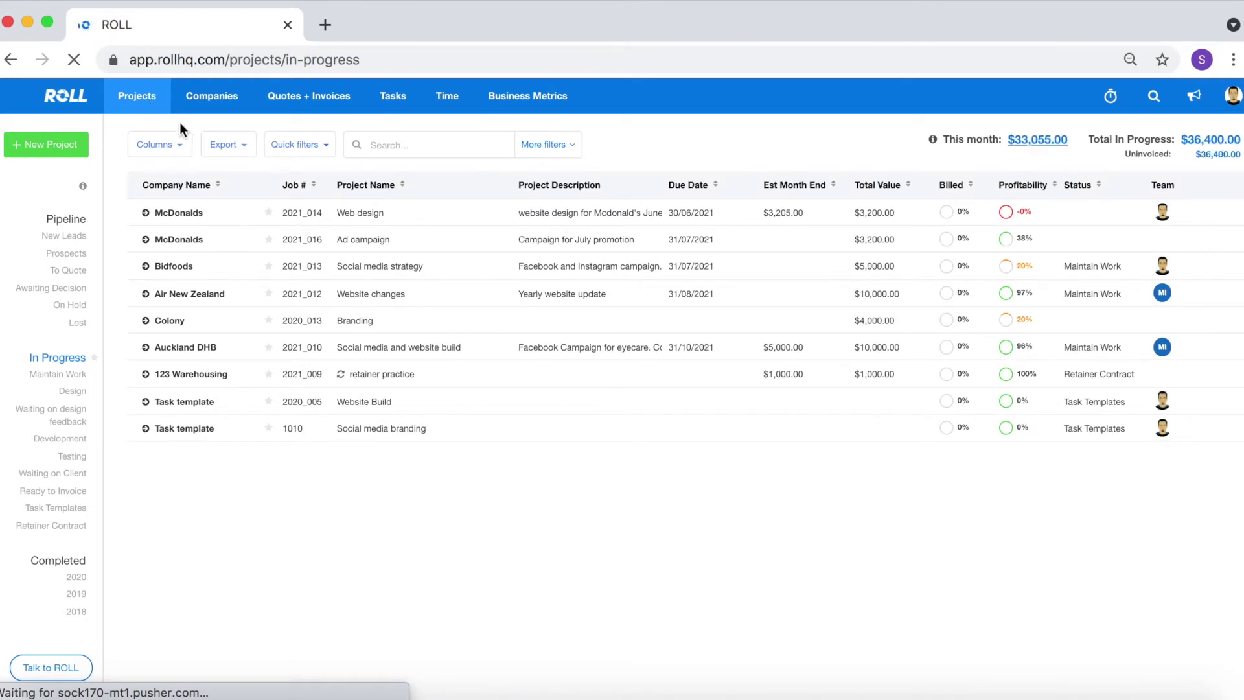
{"action": "left_click", "coordinate": [375, 250]}
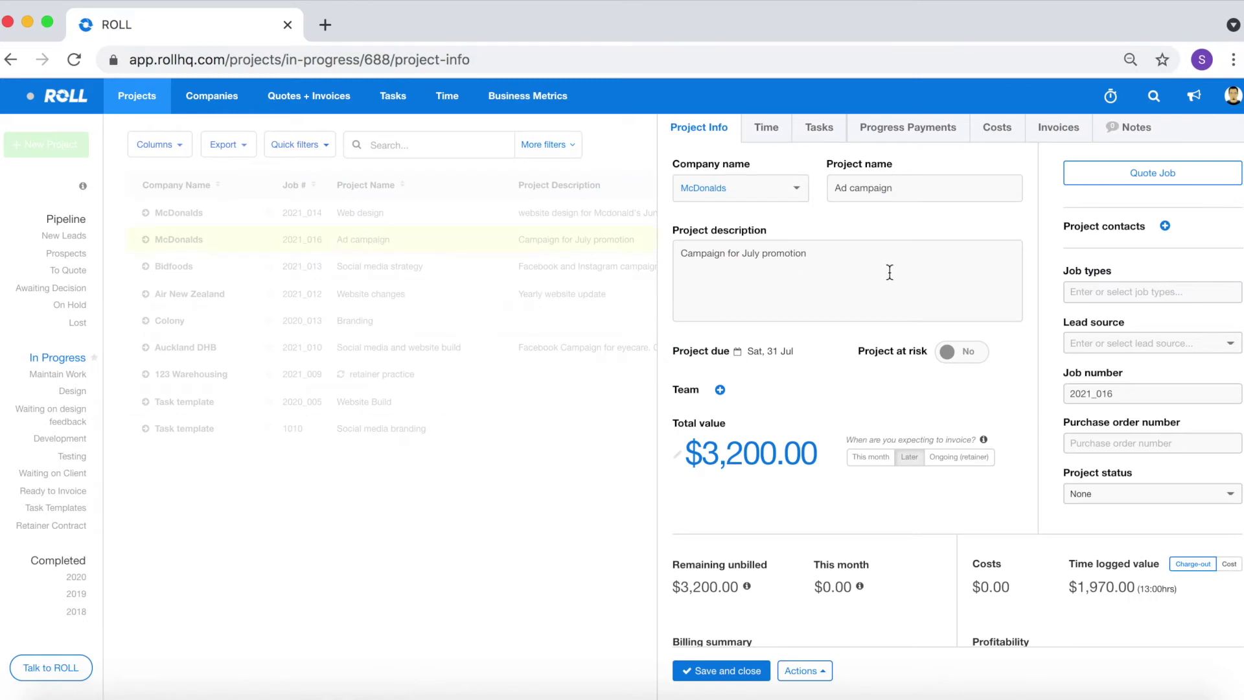
{"action": "left_click", "coordinate": [1057, 132]}
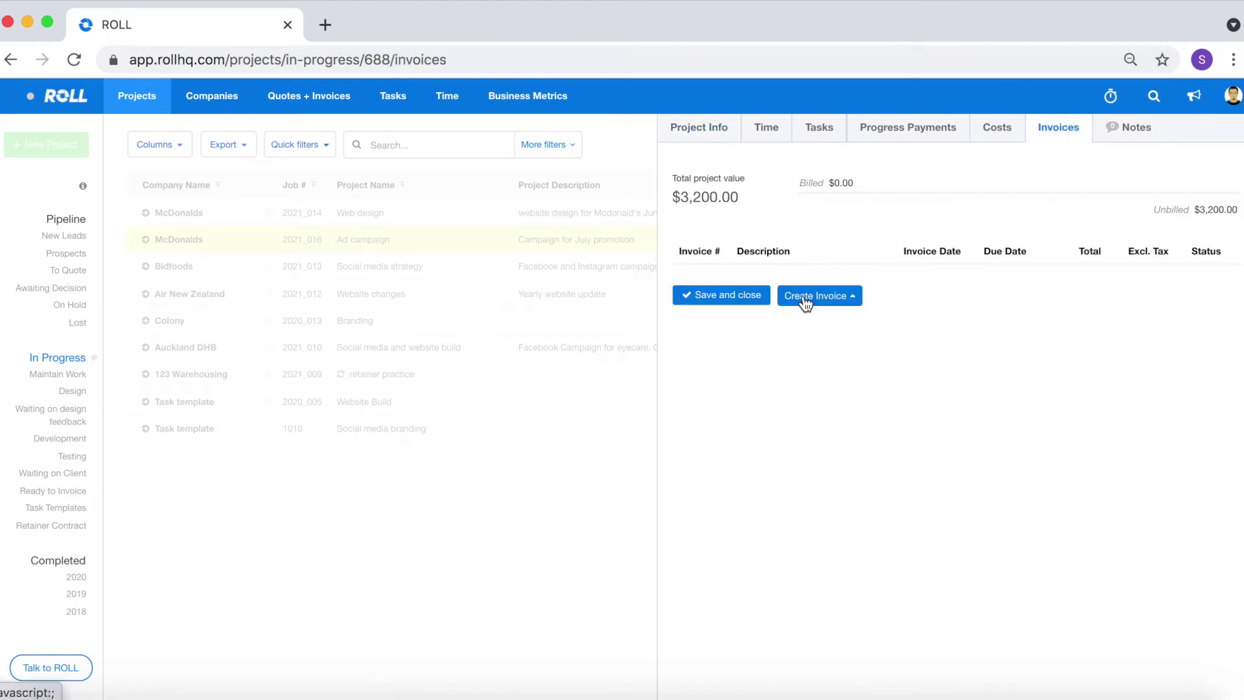
{"action": "left_click", "coordinate": [805, 298]}
{"action": "left_click", "coordinate": [823, 204]}
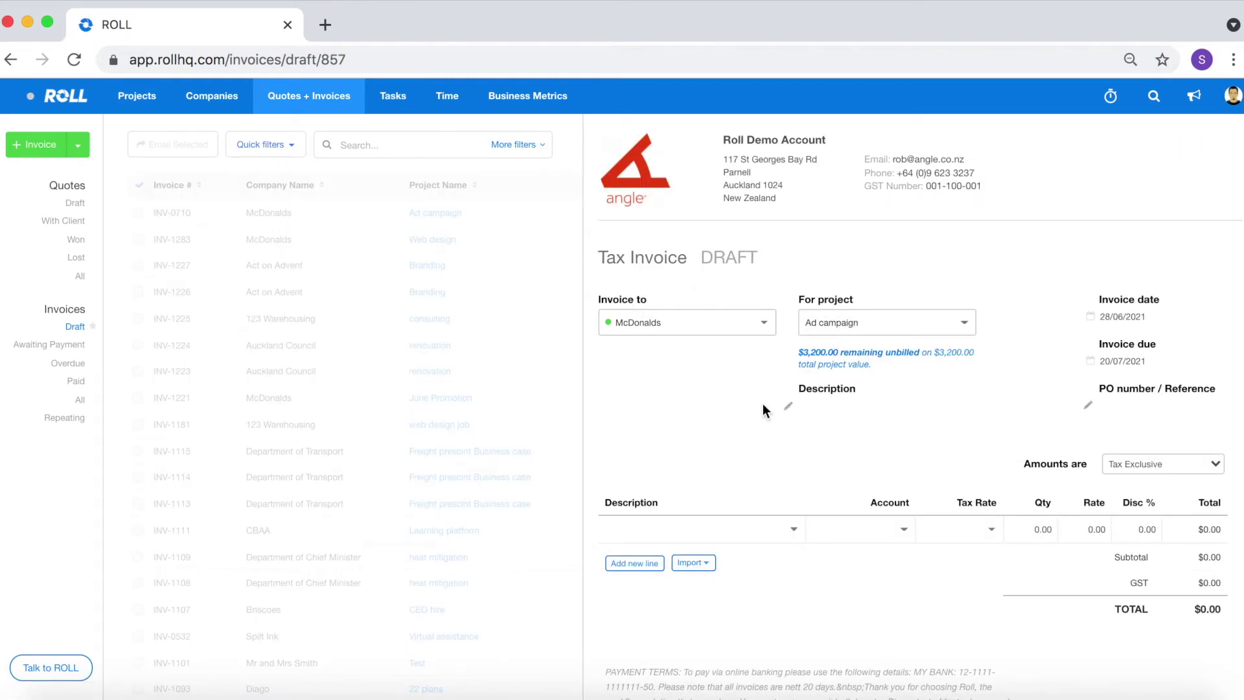
{"action": "scroll", "coordinate": [713, 458], "scroll_direction": "down", "scroll_amount": 1}
Import all four Ad campaign time records as two merged lines totalling $2,265.50 including $295.50 GST.
{"action": "left_click", "coordinate": [706, 534]}
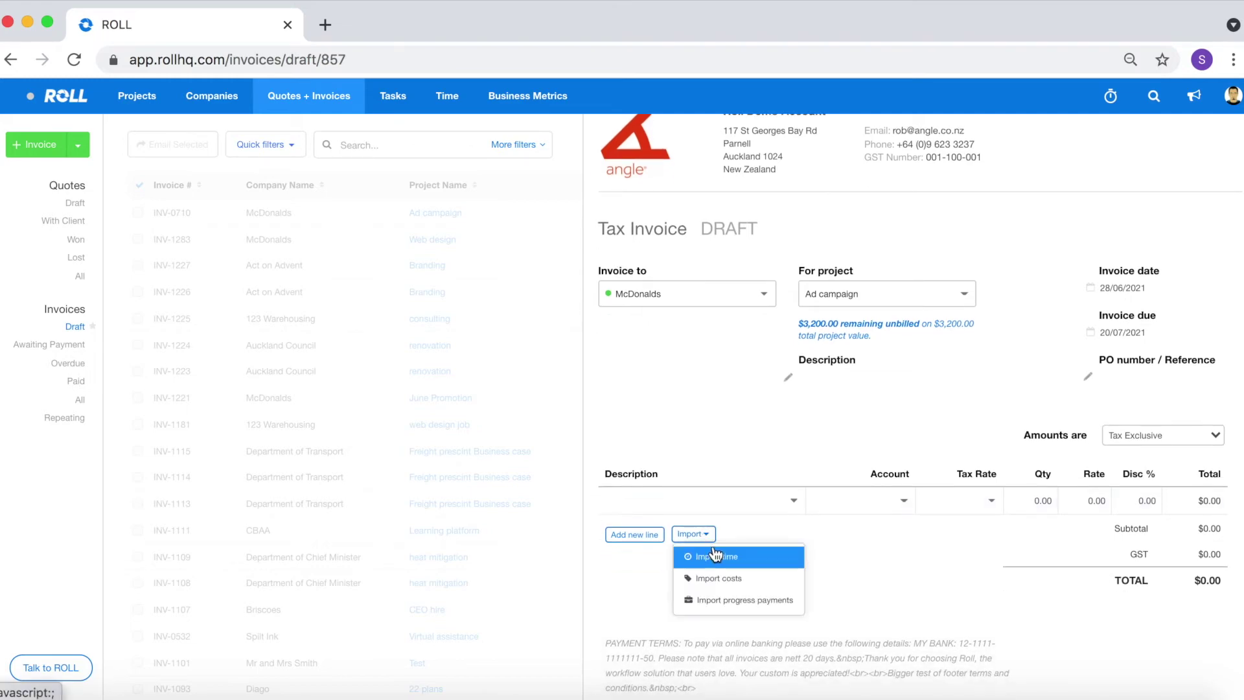
{"action": "left_click", "coordinate": [716, 556]}
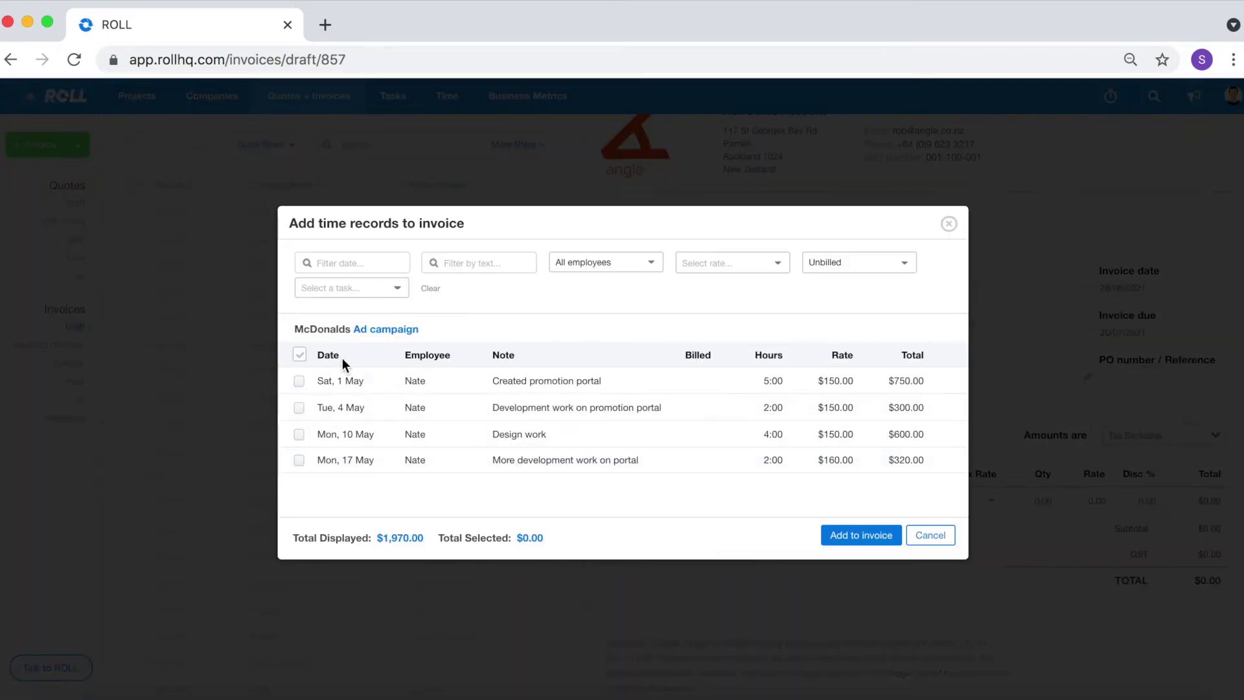
{"action": "left_click", "coordinate": [299, 355]}
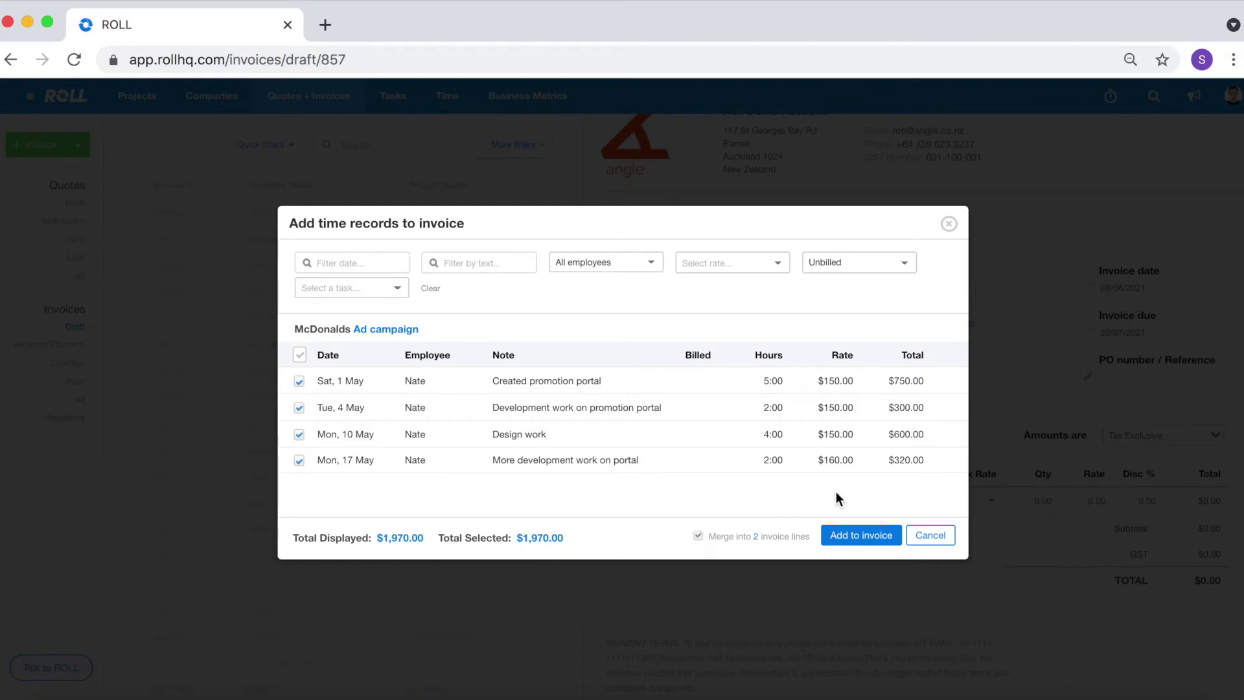
{"action": "left_click", "coordinate": [854, 537]}
{"action": "scroll", "coordinate": [852, 546], "scroll_direction": "down", "scroll_amount": 2}
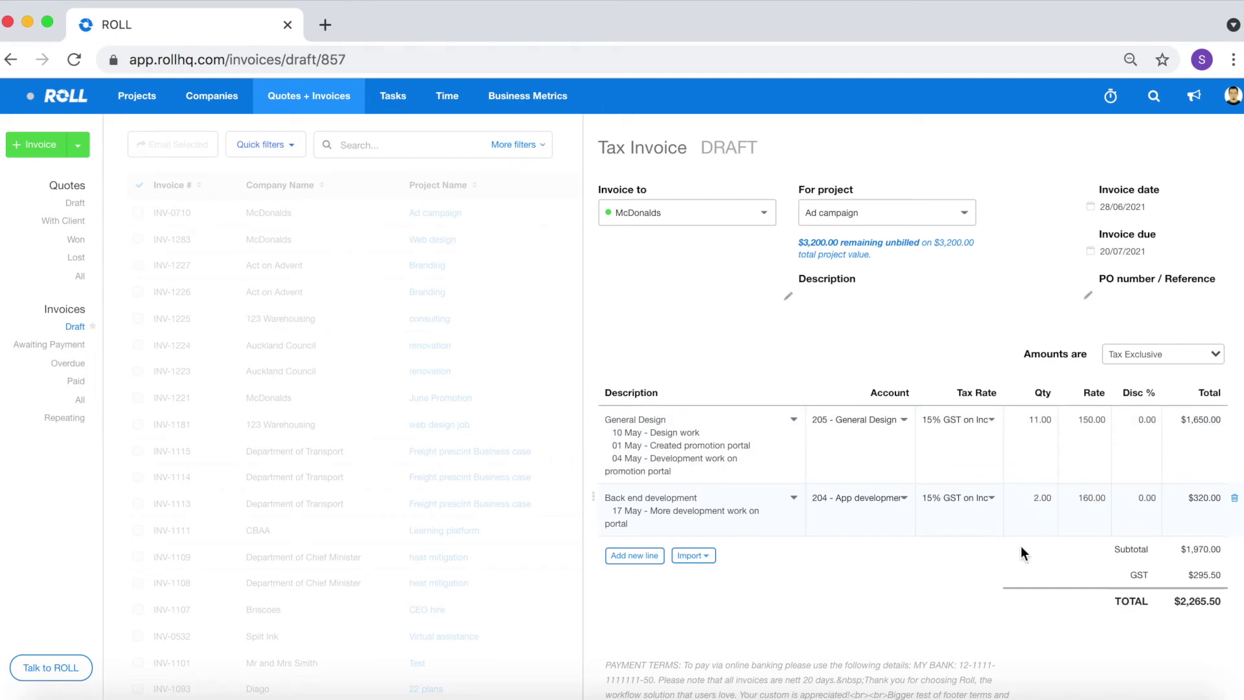
{"action": "scroll", "coordinate": [978, 568], "scroll_direction": "down", "scroll_amount": 5}
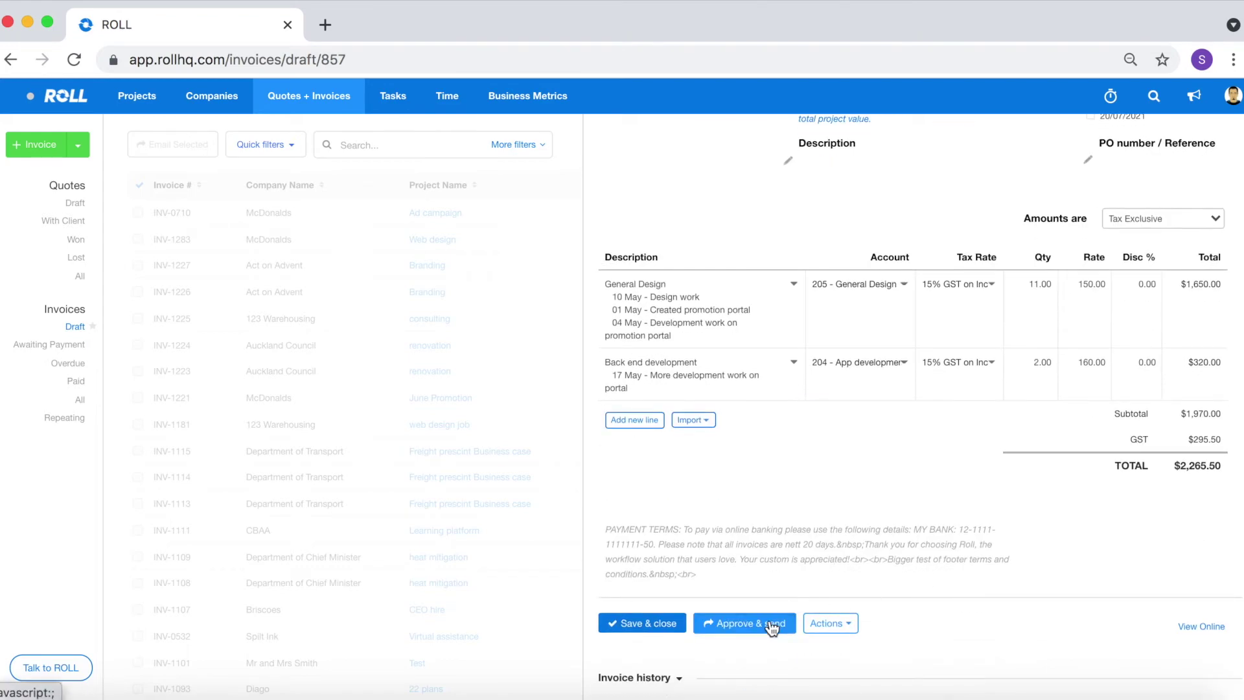
Cancel the Ad campaign invoice's email, save it as a draft, and return to Projects.
{"action": "left_click", "coordinate": [771, 623]}
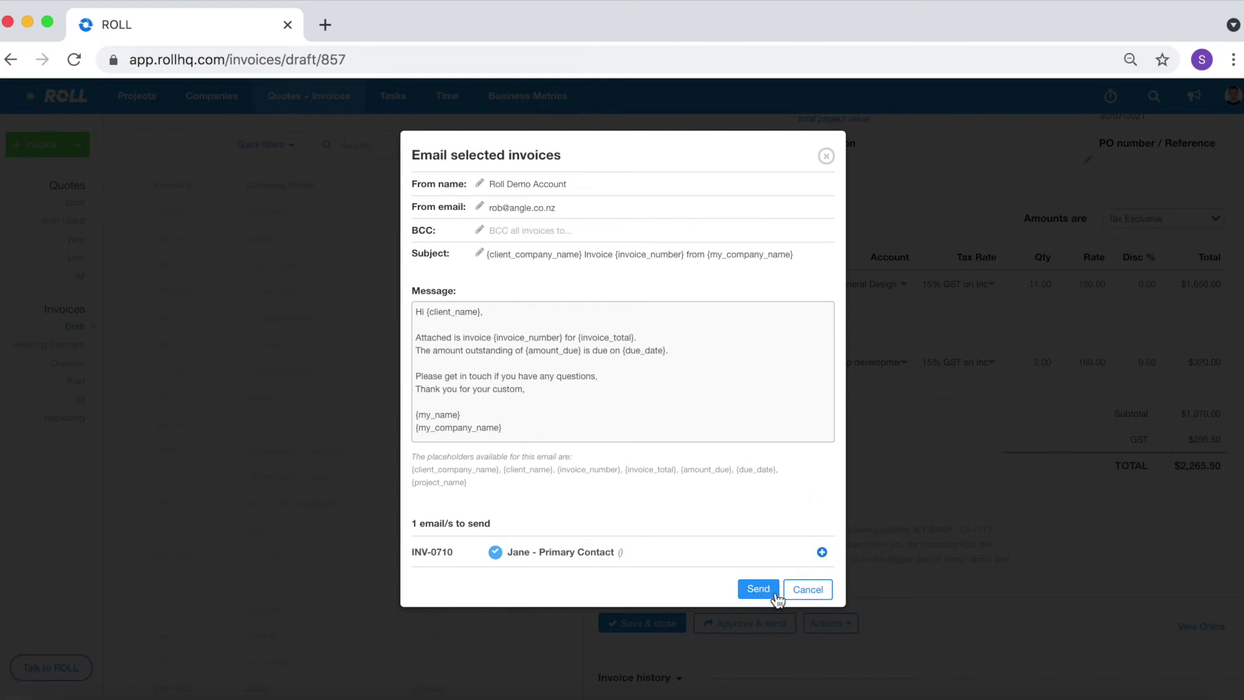
{"action": "left_click", "coordinate": [806, 589]}
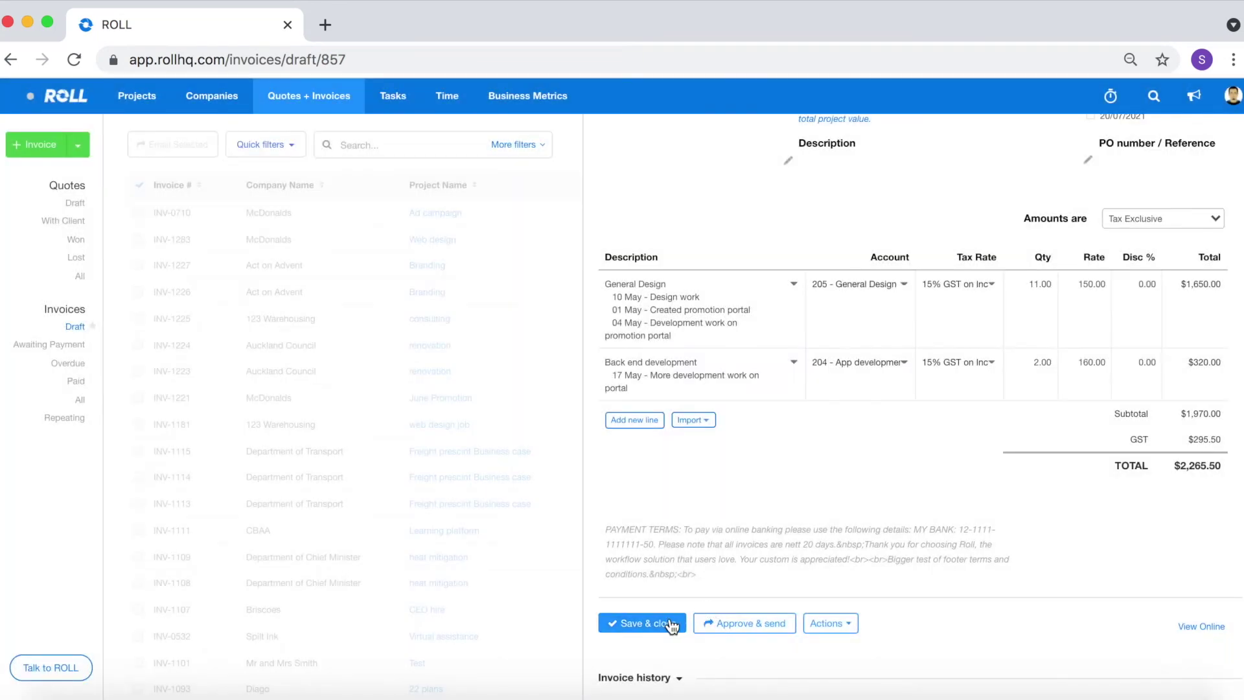
{"action": "left_click", "coordinate": [671, 624]}
{"action": "left_click", "coordinate": [140, 107]}
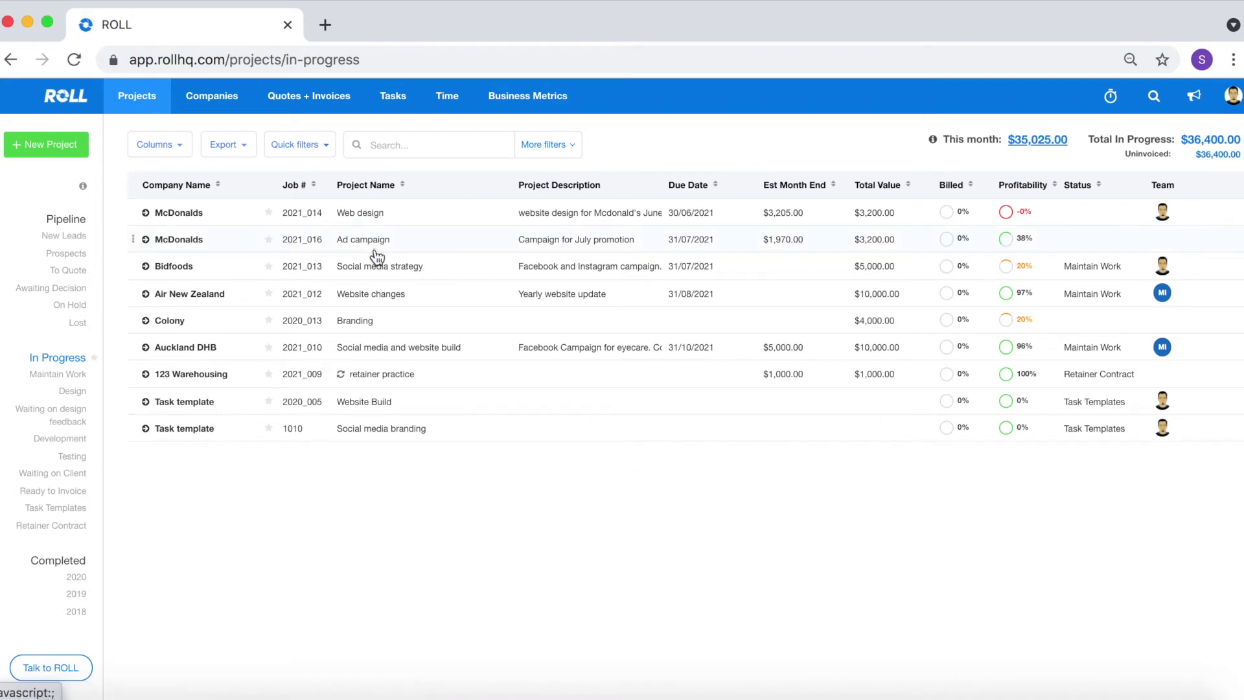
Invoice all unbilled Social media strategy time for Bidfoods: three lines totalling $4,600.00 including $600.00 GST.
{"action": "left_click", "coordinate": [370, 277]}
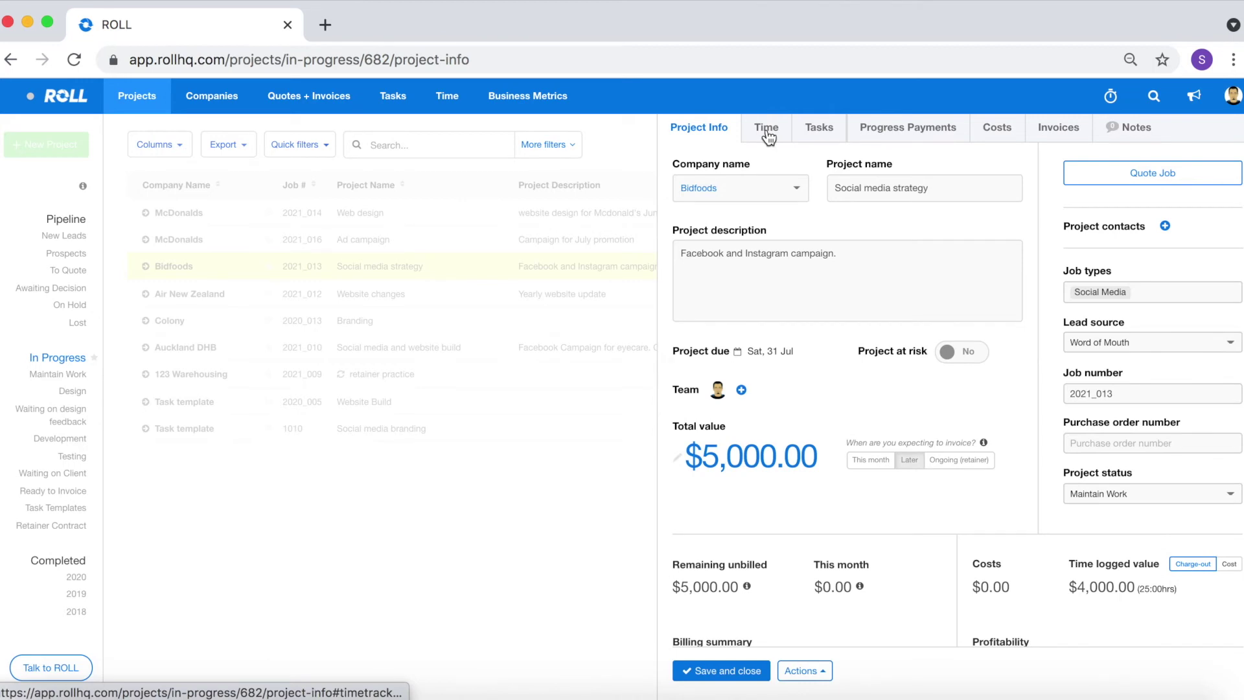
{"action": "left_click", "coordinate": [766, 129]}
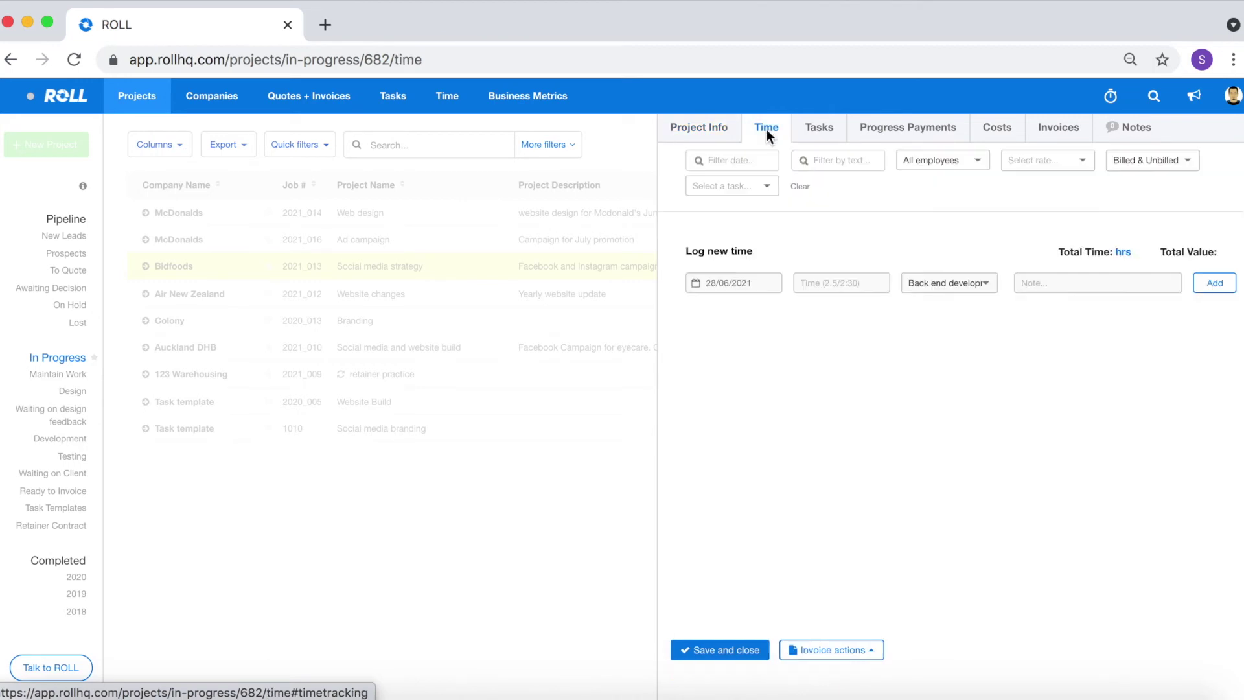
{"action": "left_click", "coordinate": [835, 652]}
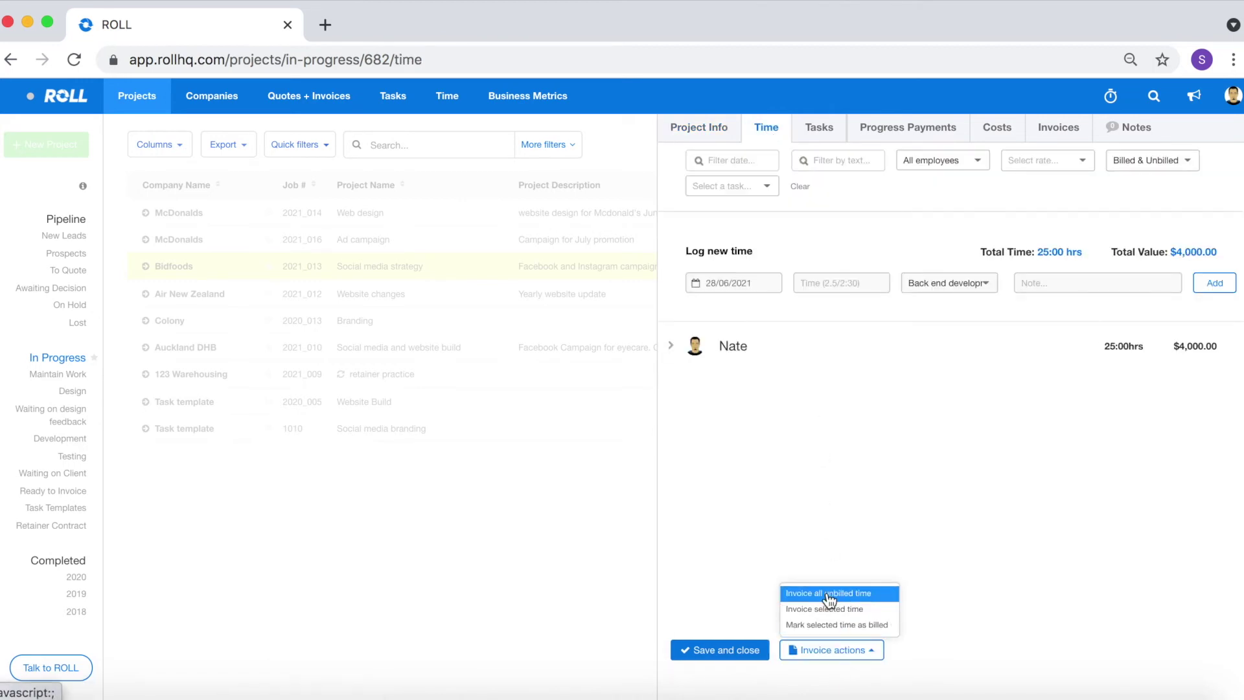
{"action": "left_click", "coordinate": [885, 595]}
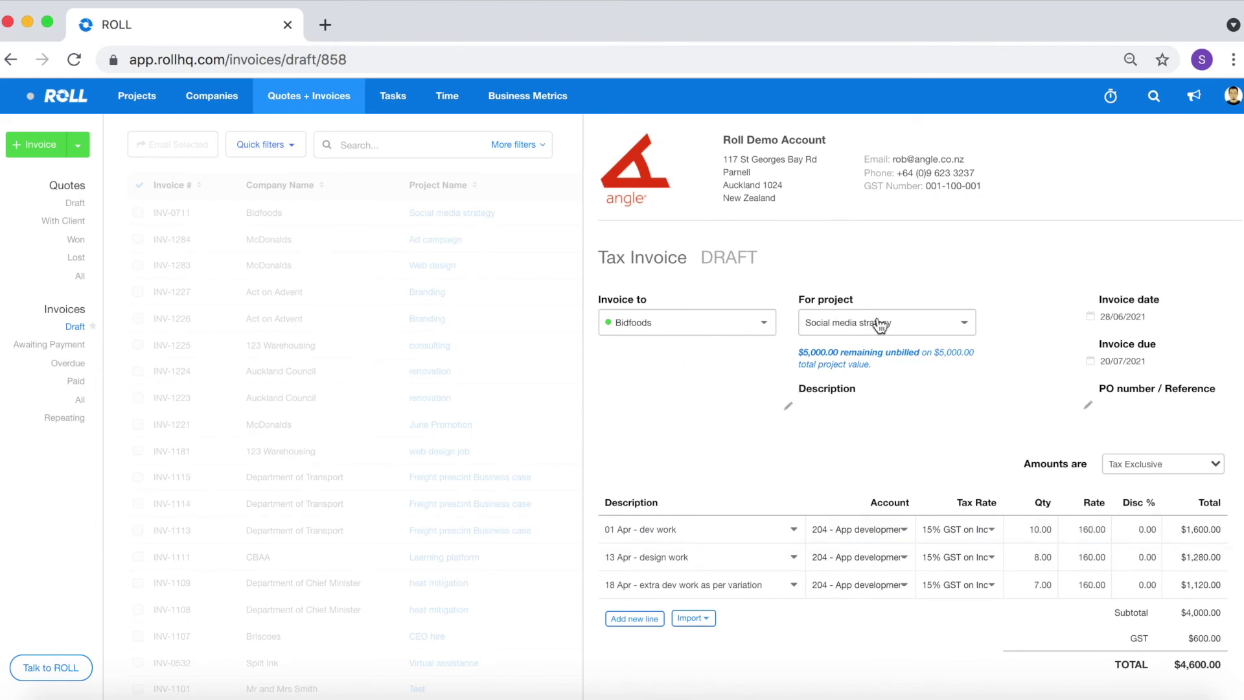
Save Bidfoods invoice INV-0711 unsent as a $4,600.00 draft and return to the projects list.
{"action": "scroll", "coordinate": [744, 409], "scroll_direction": "down", "scroll_amount": 1}
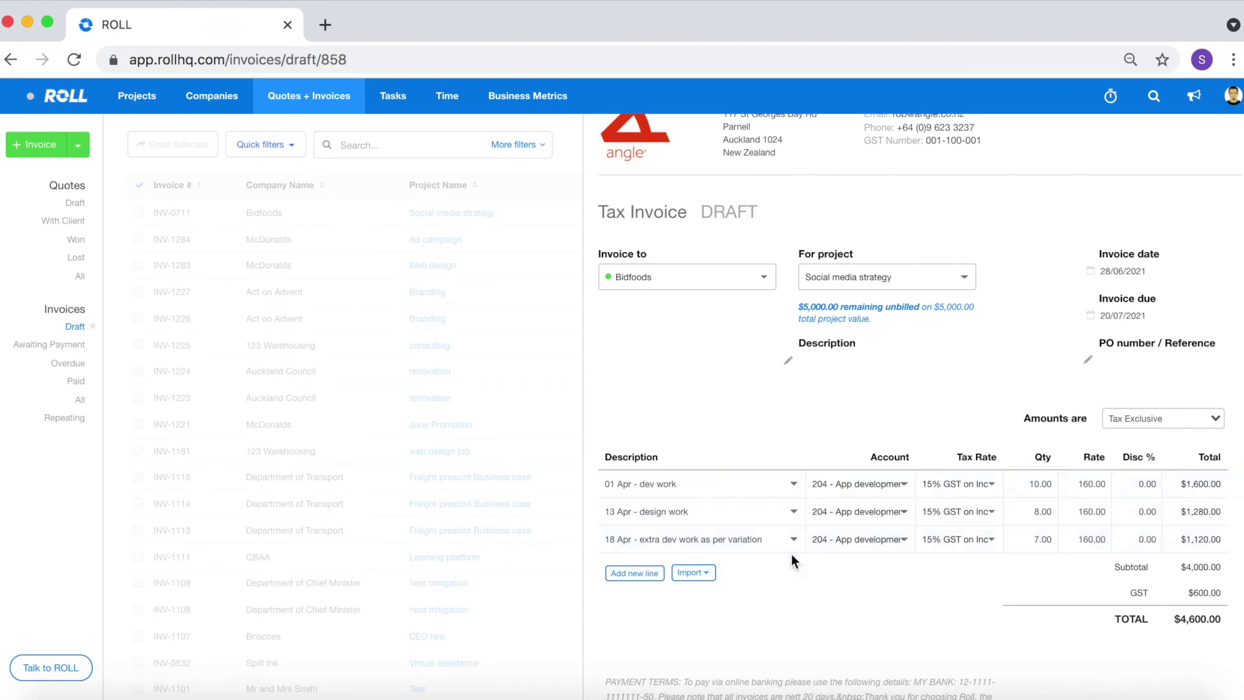
{"action": "scroll", "coordinate": [791, 555], "scroll_direction": "down", "scroll_amount": 5}
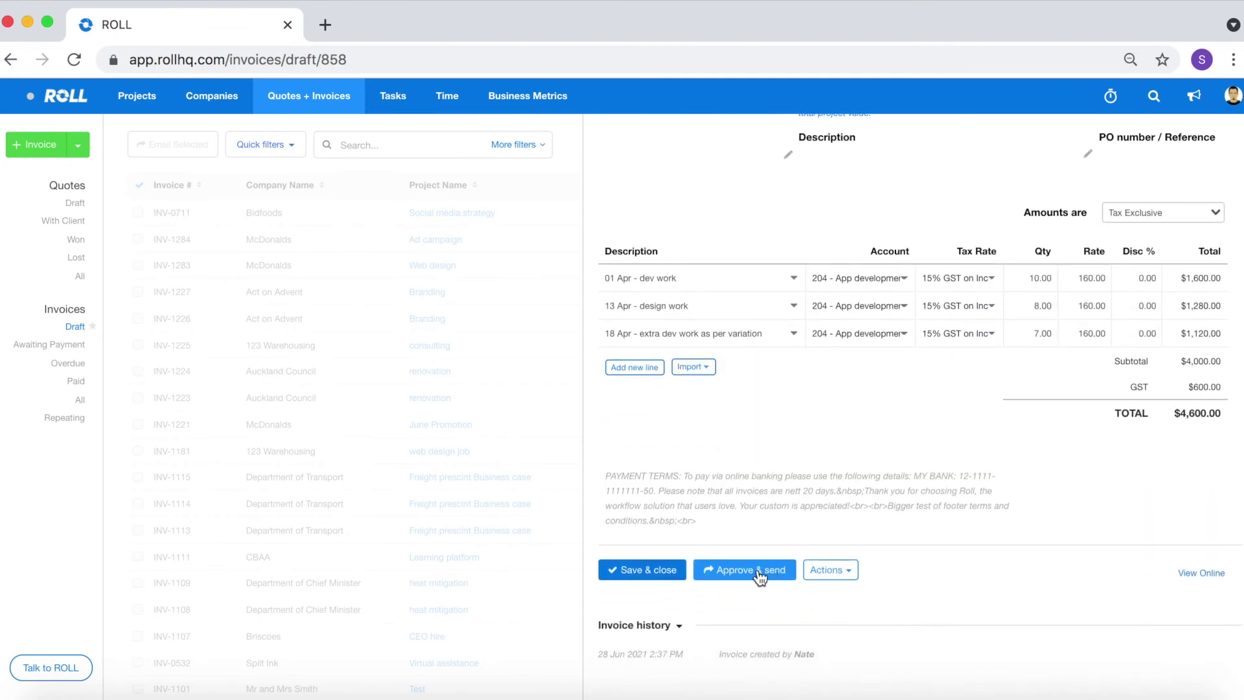
{"action": "left_click", "coordinate": [752, 568]}
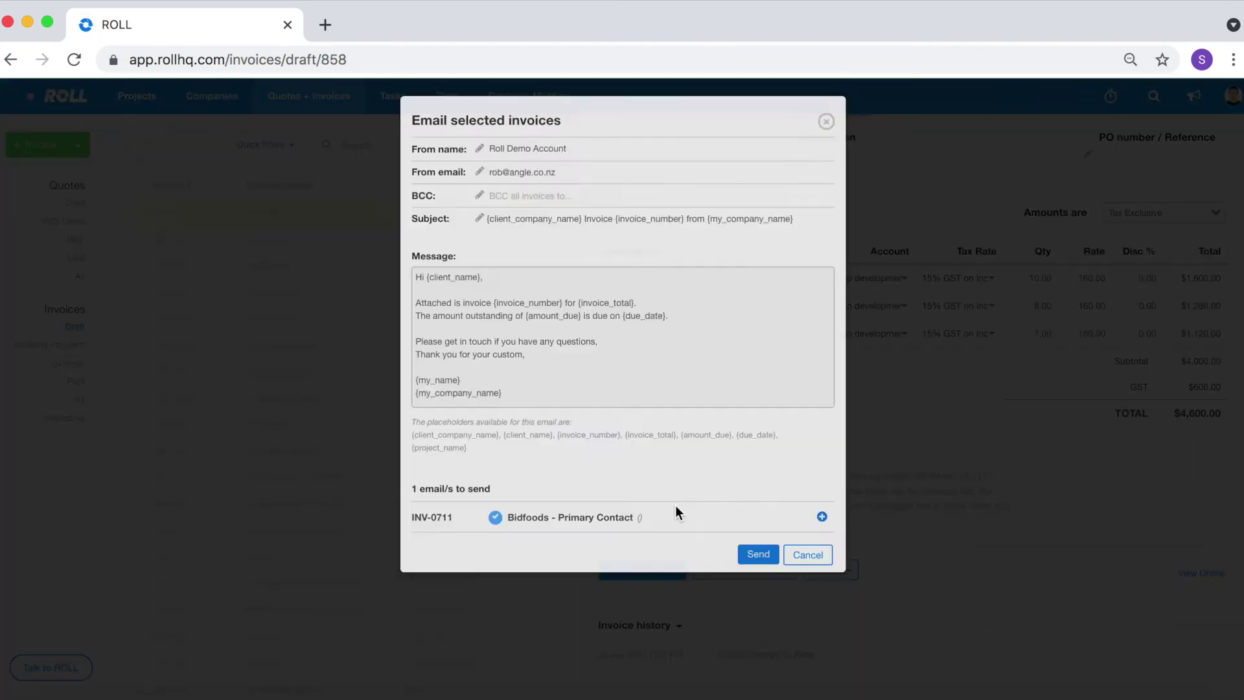
{"action": "left_click", "coordinate": [811, 594]}
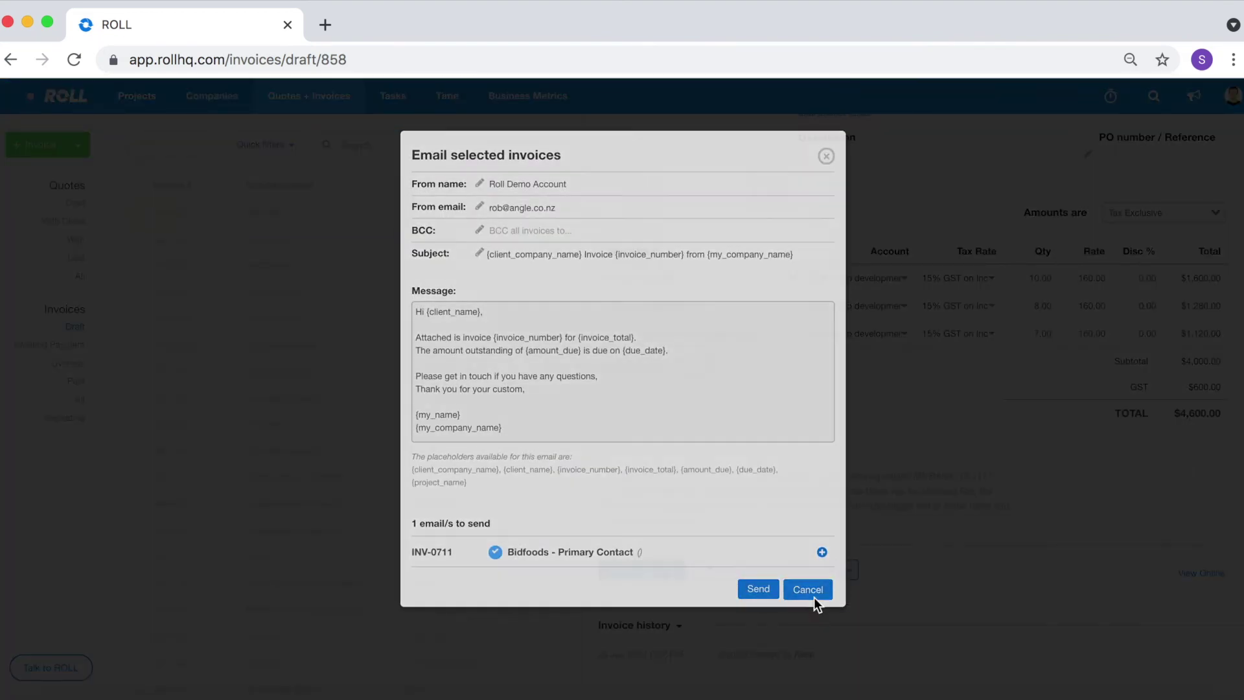
{"action": "scroll", "coordinate": [814, 599], "scroll_direction": "up", "scroll_amount": 3}
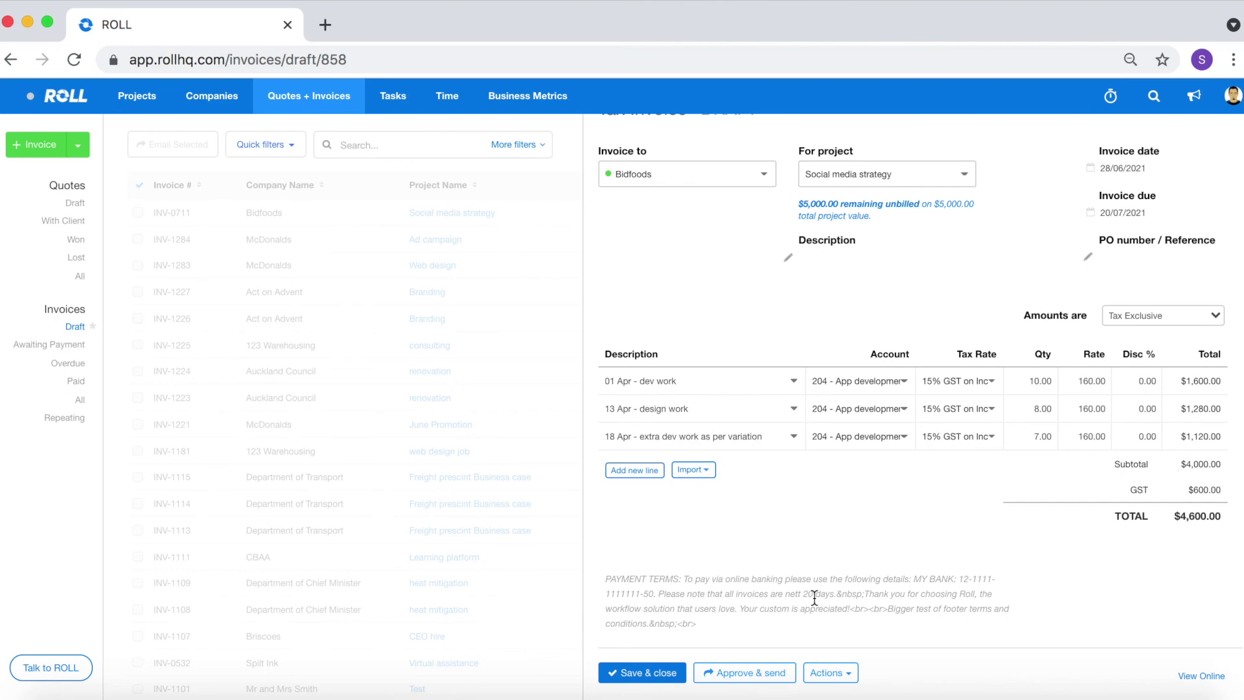
{"action": "left_click", "coordinate": [658, 673]}
{"action": "left_click", "coordinate": [136, 98]}
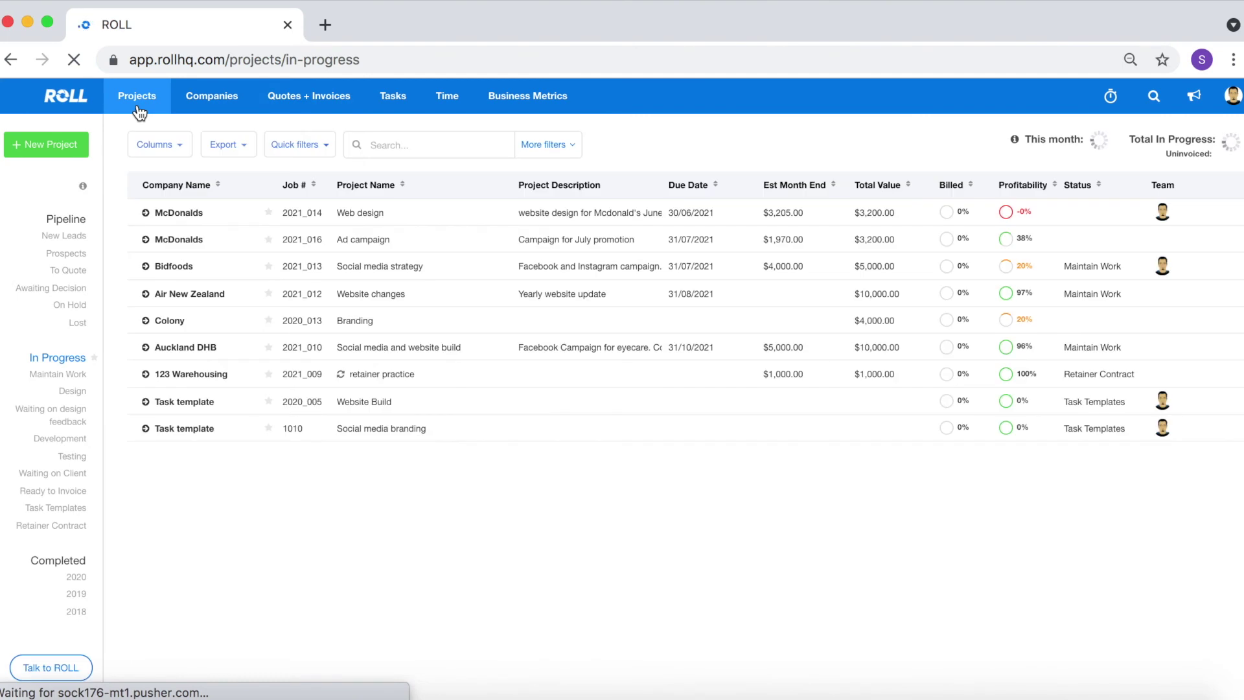